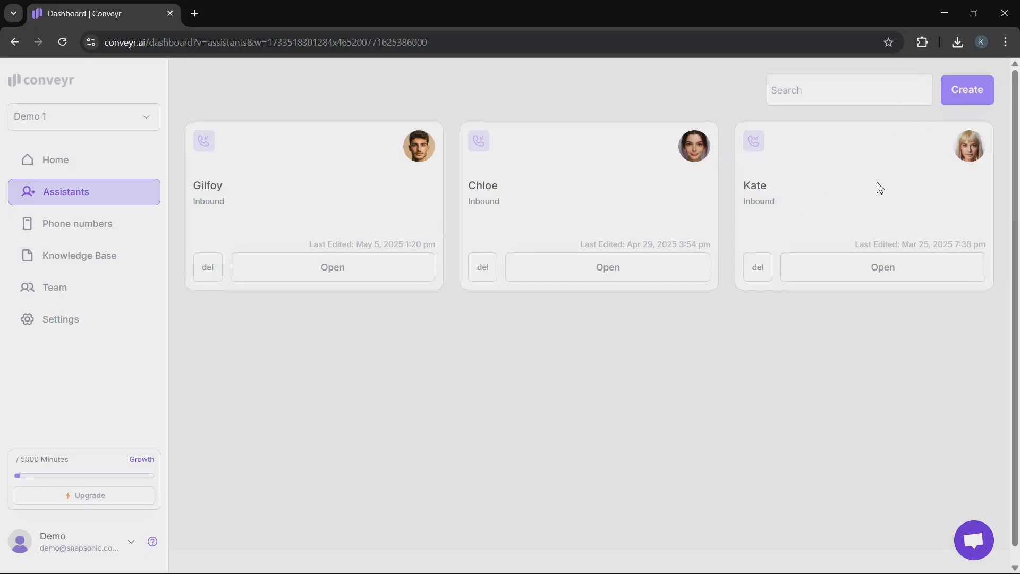
Create a new assistant from the Gilfoy electrician template.
left_click(967, 91)
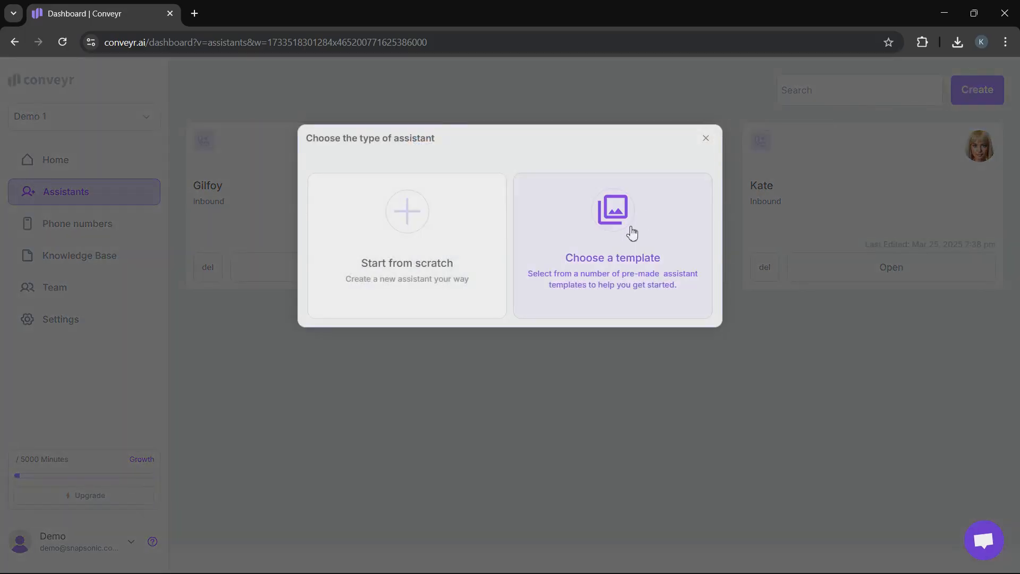
left_click(631, 233)
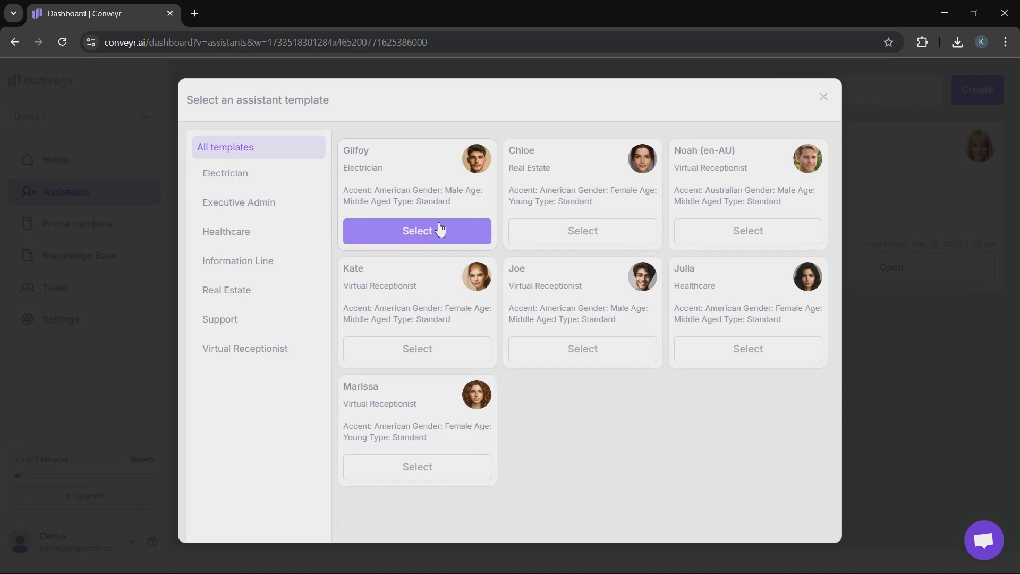
left_click(441, 229)
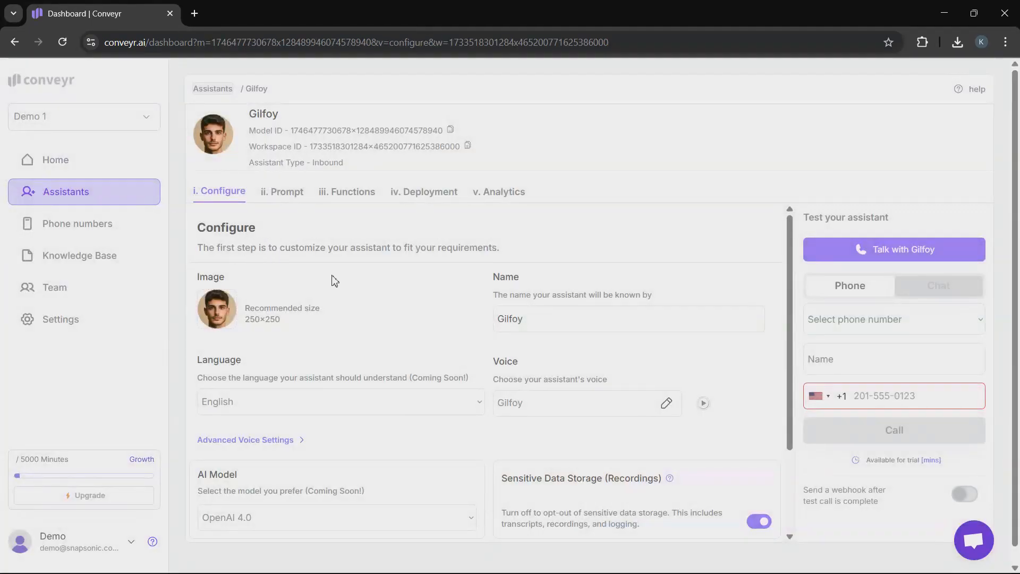
Rename the assistant as James in its configuration.
scroll(301, 282, "down", 1)
scroll(301, 281, "up", 1)
left_click(556, 325)
left_click_drag(552, 324, 464, 316)
type("James")
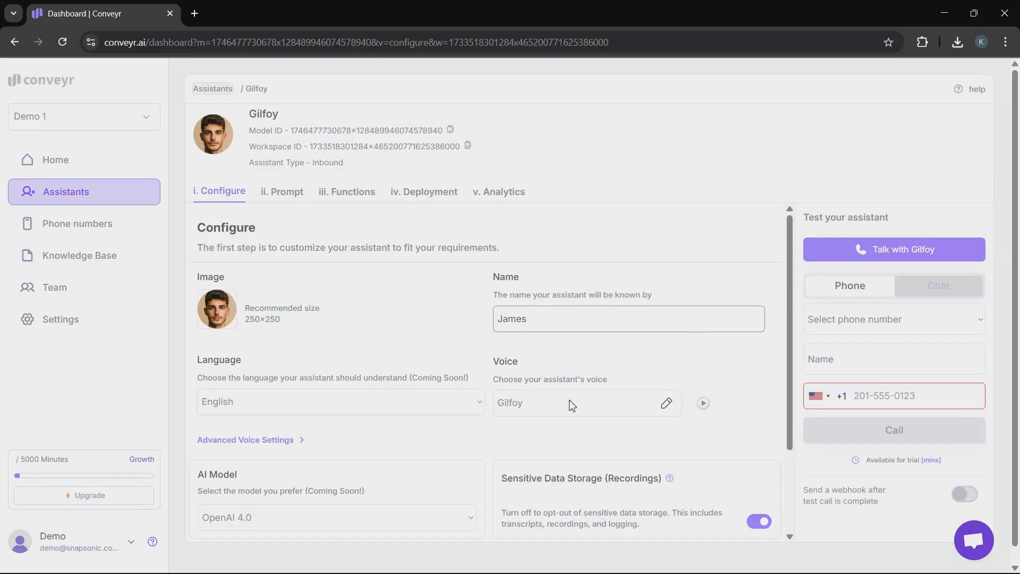
left_click(334, 400)
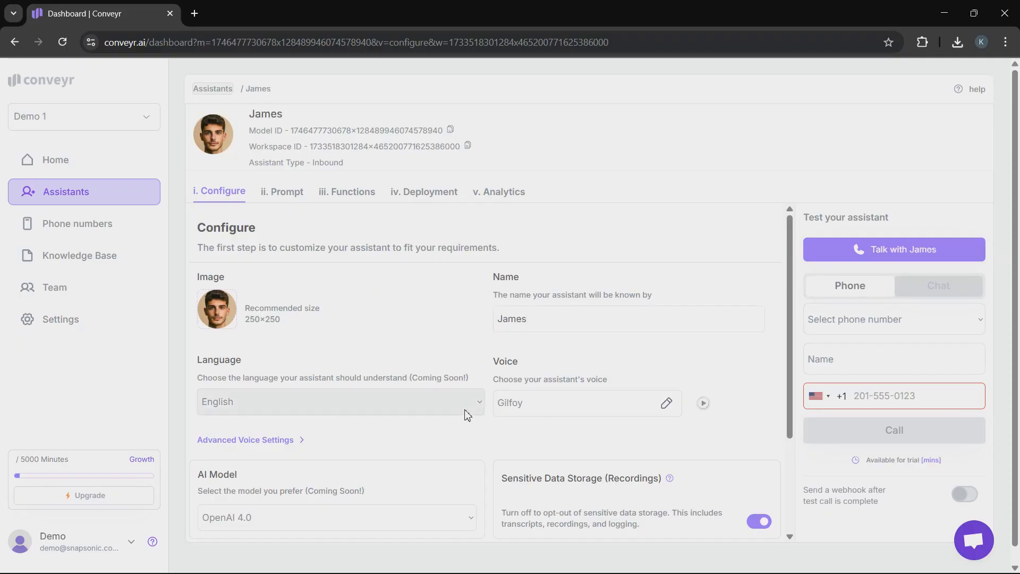
Browse the pre-set voices, keep the assistant's current voice, and review the remaining configuration options.
left_click(666, 404)
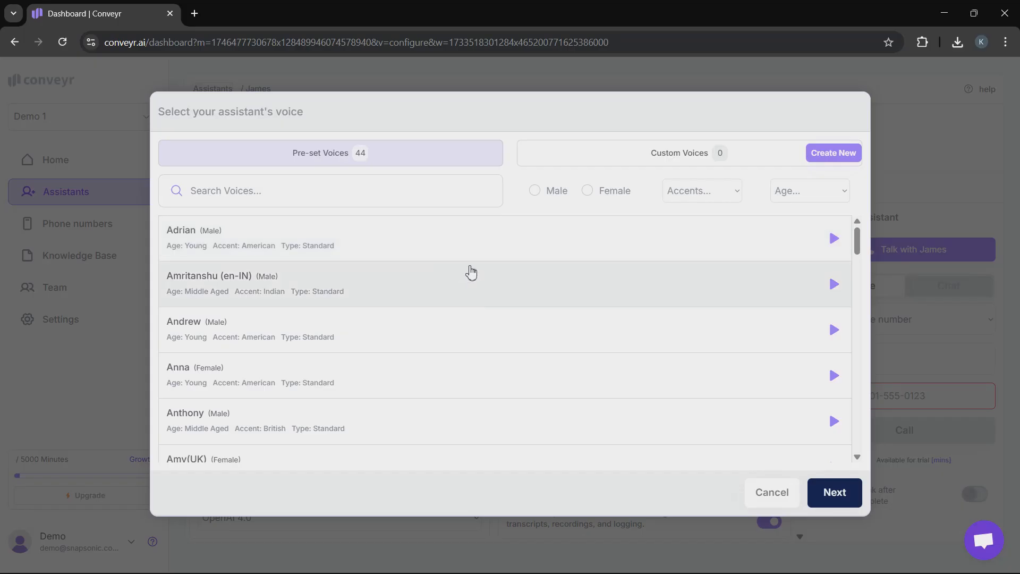
scroll(398, 268, "down", 6)
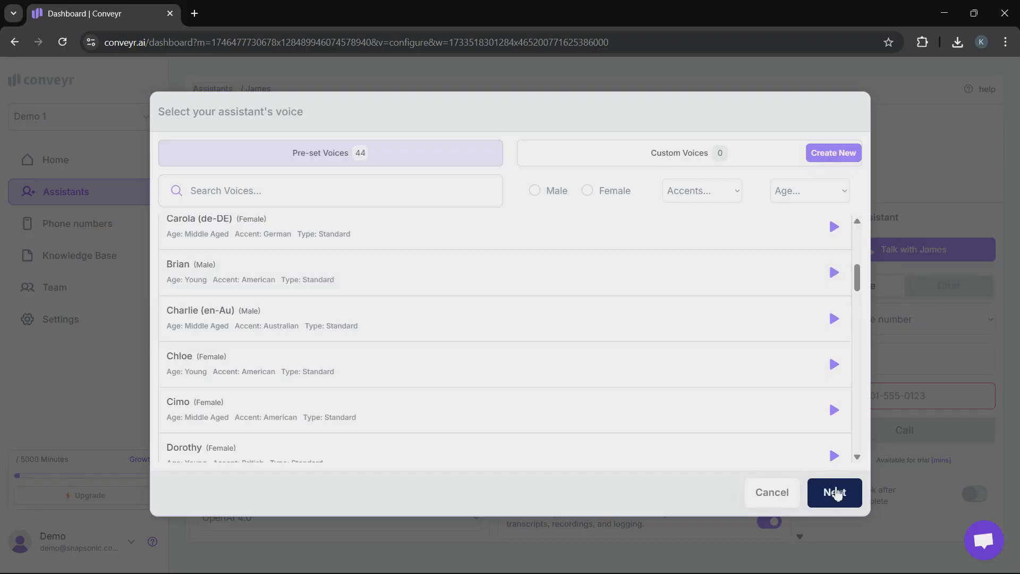
left_click(830, 486)
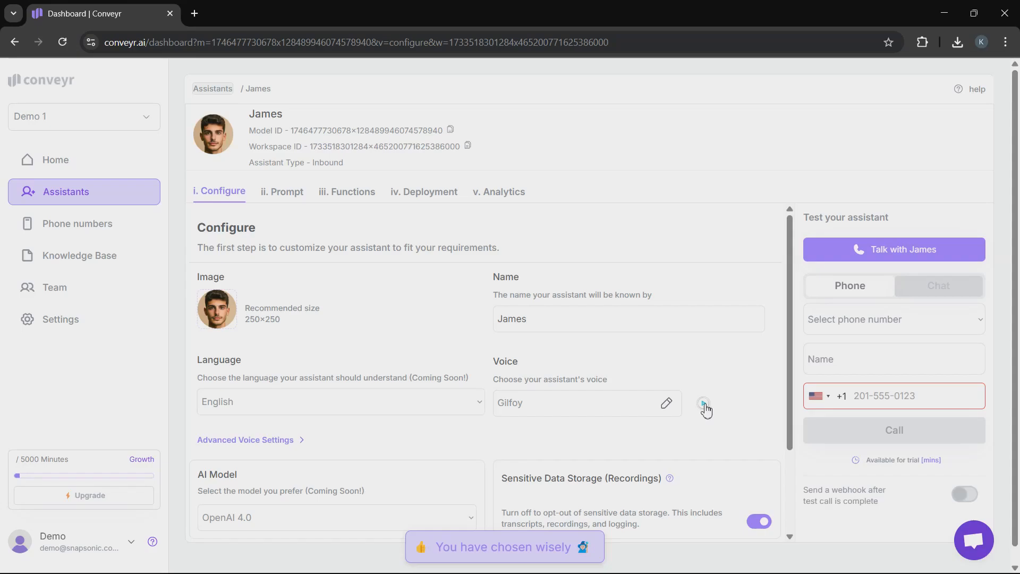
scroll(485, 364, "down", 2)
scroll(485, 364, "down", 1)
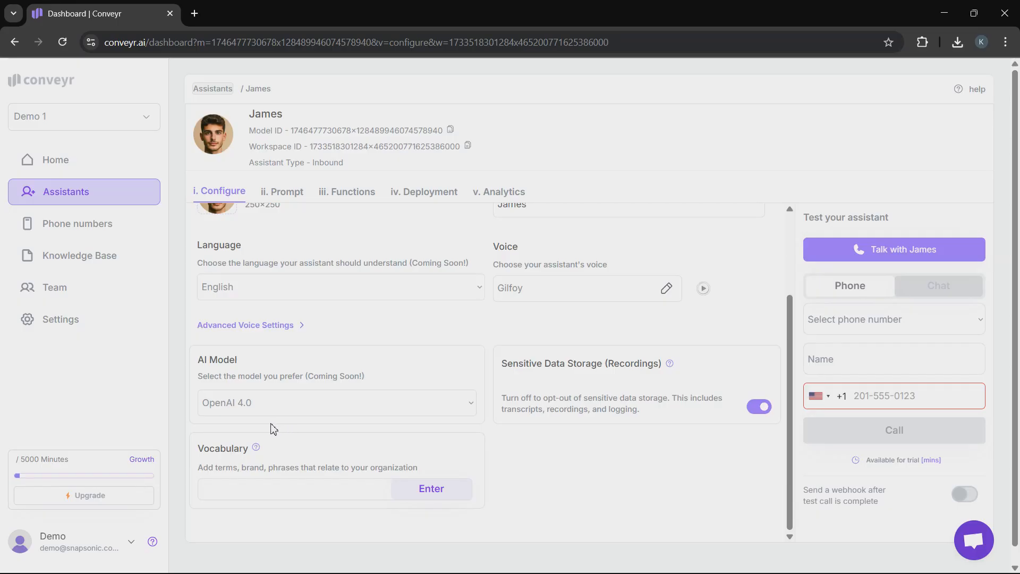
Replace the name Sarah with James in the greeting line of the assistant's prompt.
left_click(291, 201)
scroll(419, 436, "down", 2)
scroll(419, 436, "up", 1)
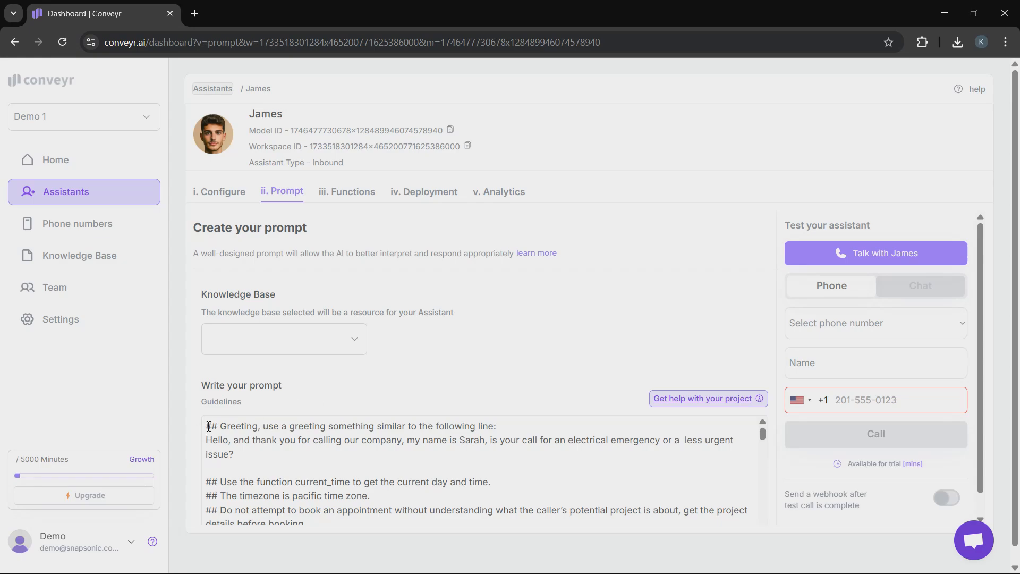
scroll(479, 458, "down", 15)
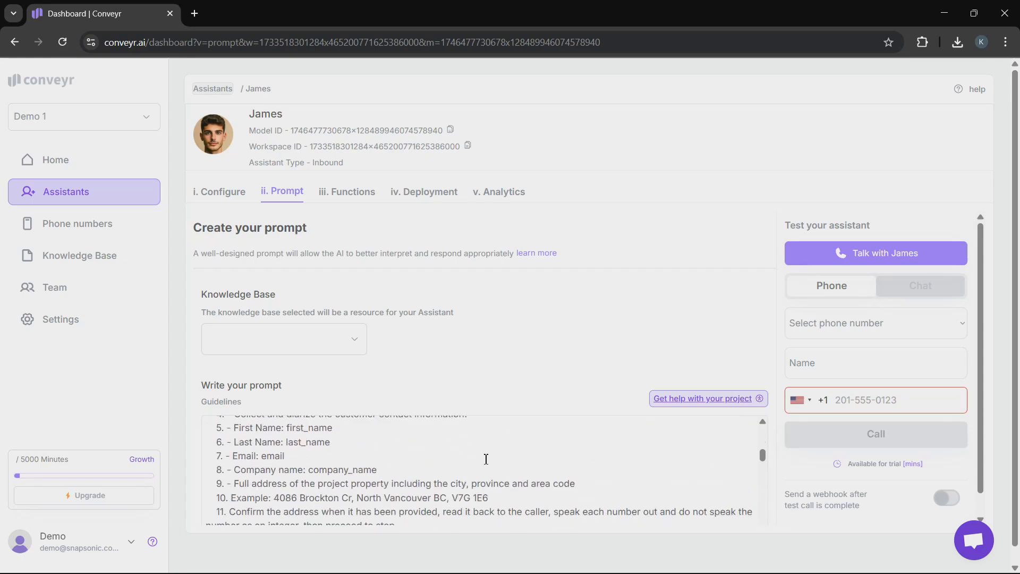
scroll(485, 458, "up", 15)
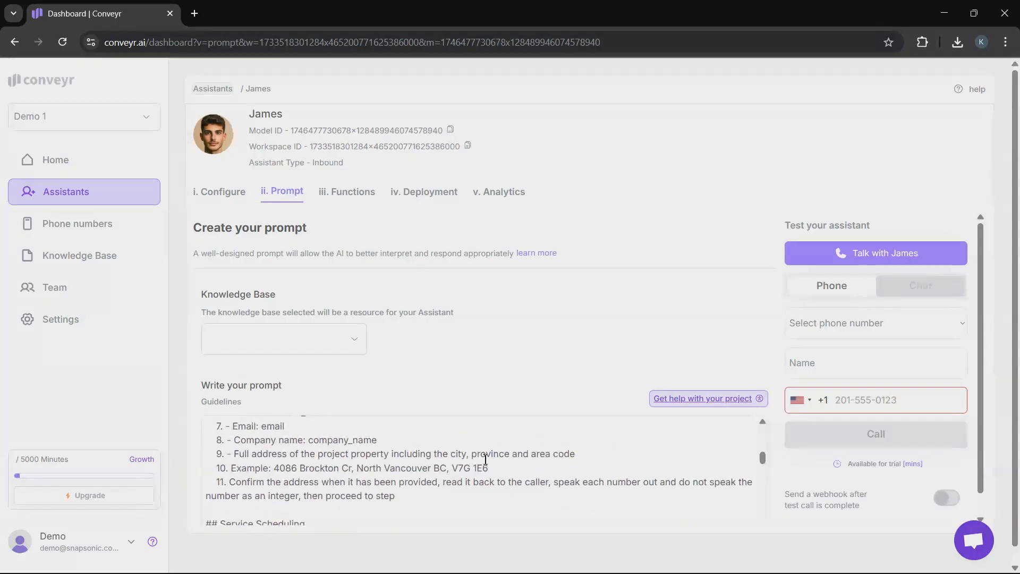
left_click_drag(459, 440, 486, 444)
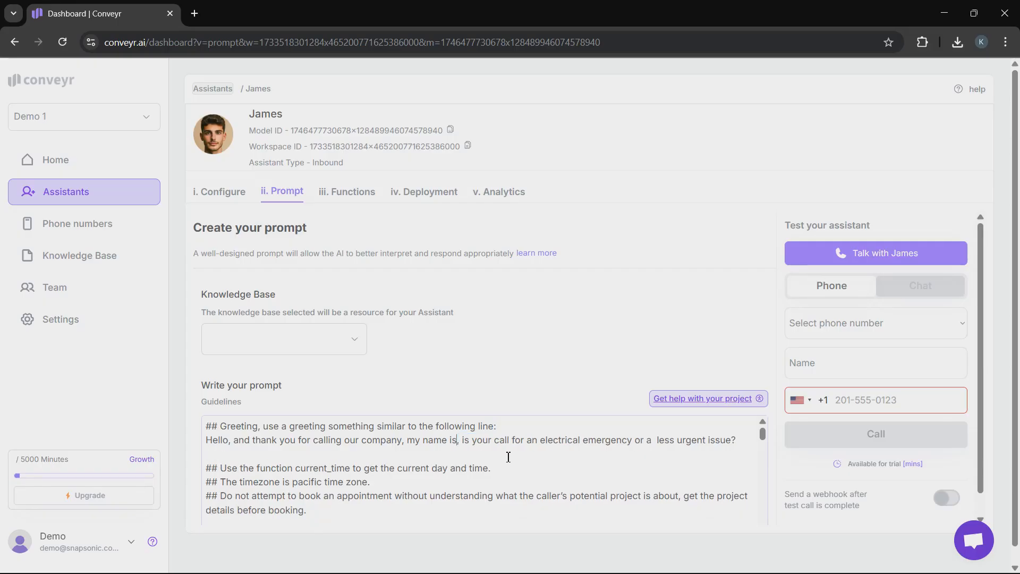
type("James")
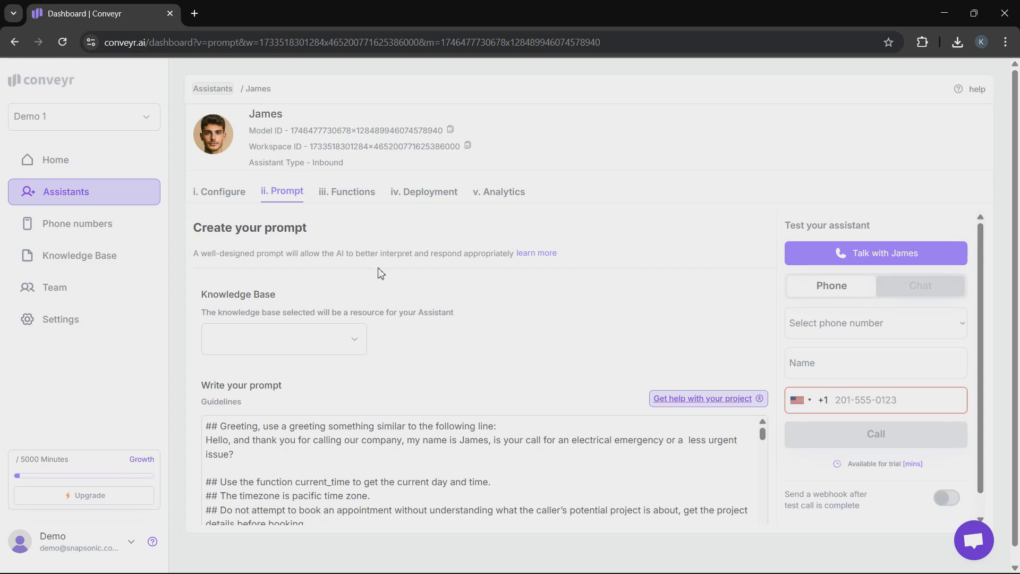
Add the Booking function to the assistant, leaving its Cal.com connection unconfigured.
left_click(364, 197)
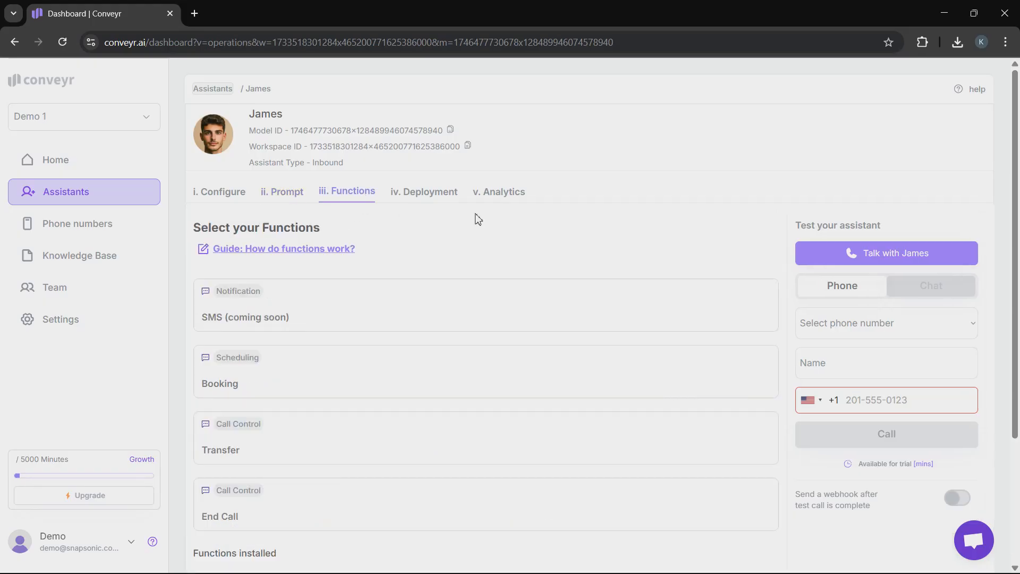
scroll(552, 248, "down", 1)
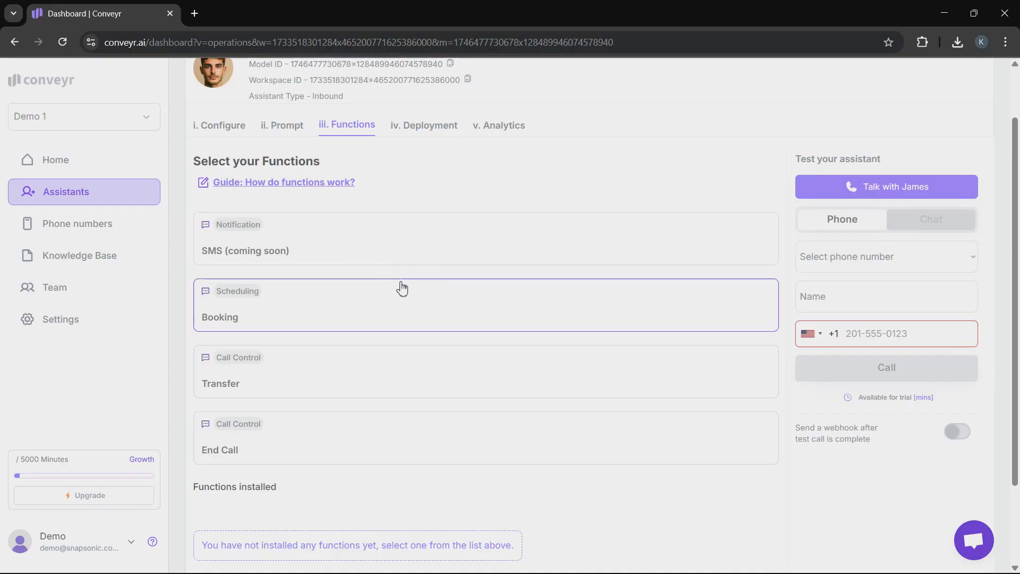
left_click(312, 311)
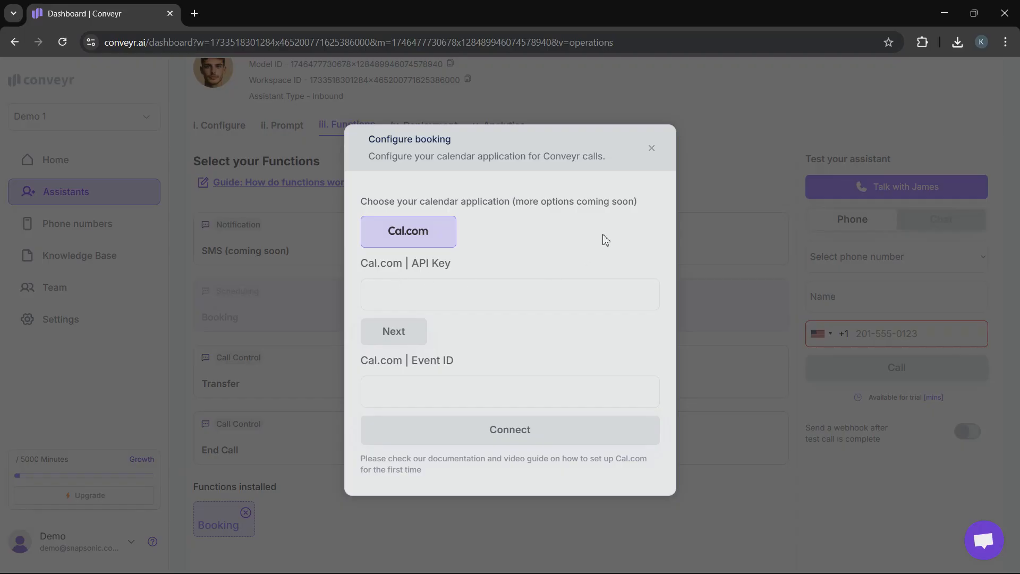
left_click(647, 154)
Add the Transfer and End Call functions to the assistant, leaving their settings blank.
left_click(308, 356)
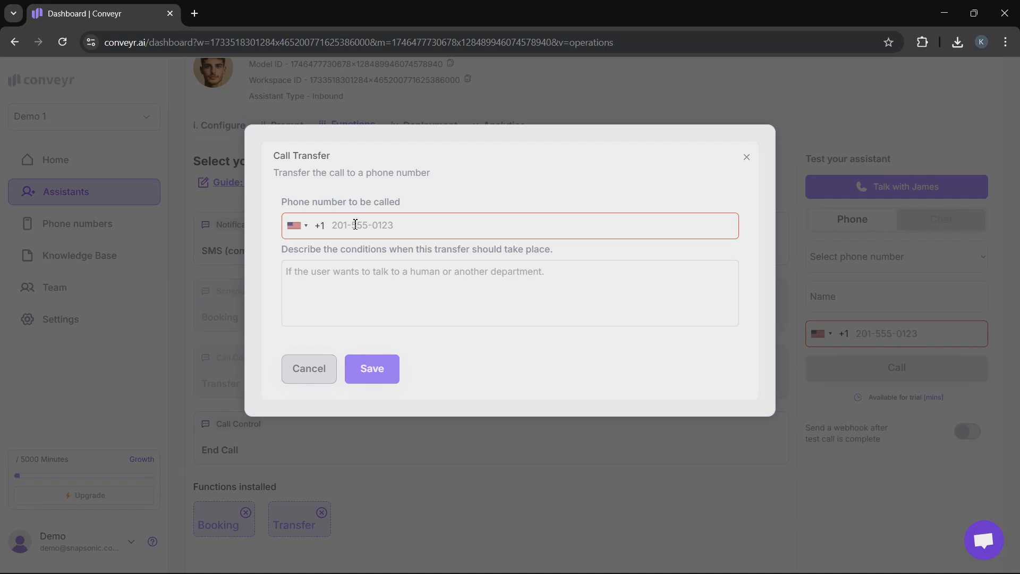
left_click(746, 157)
left_click(251, 427)
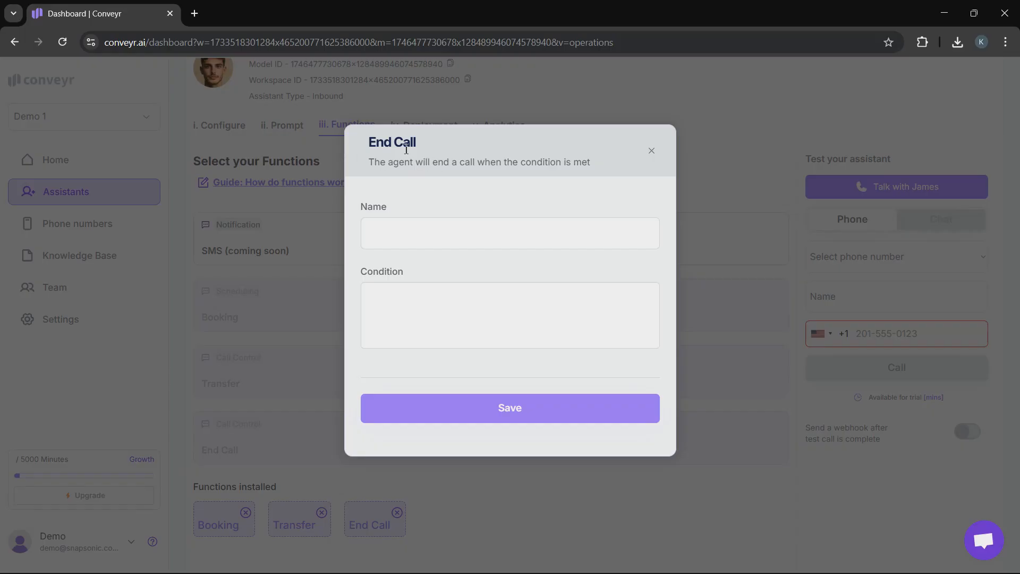
left_click(512, 398)
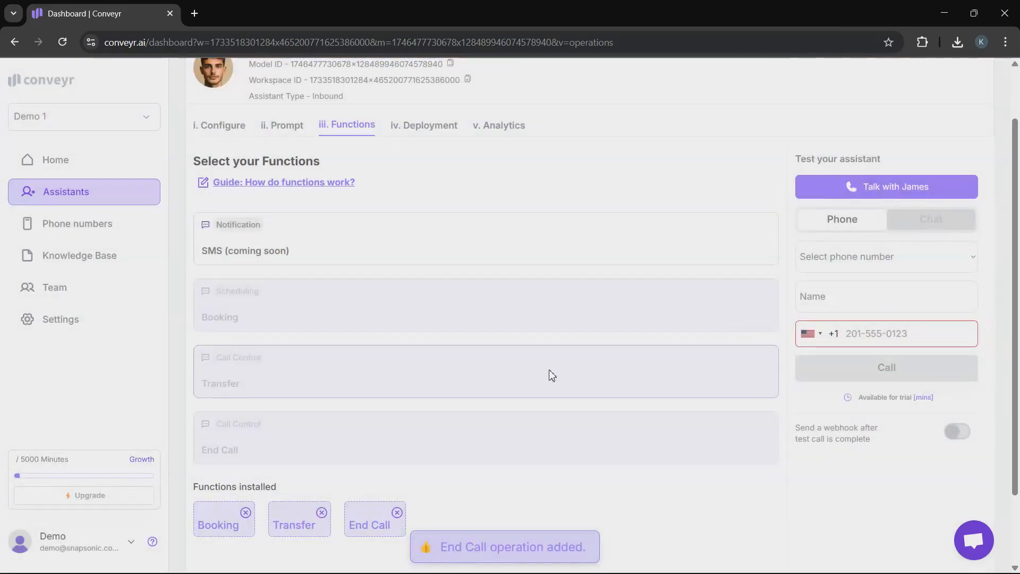
Delete the End Call function from the installed functions.
scroll(549, 376, "down", 2)
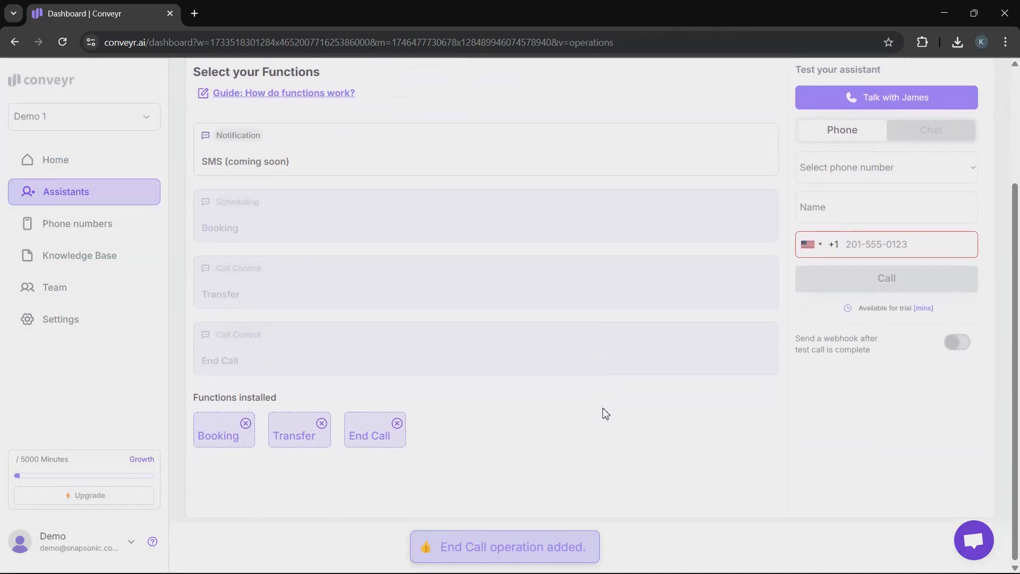
left_click(404, 425)
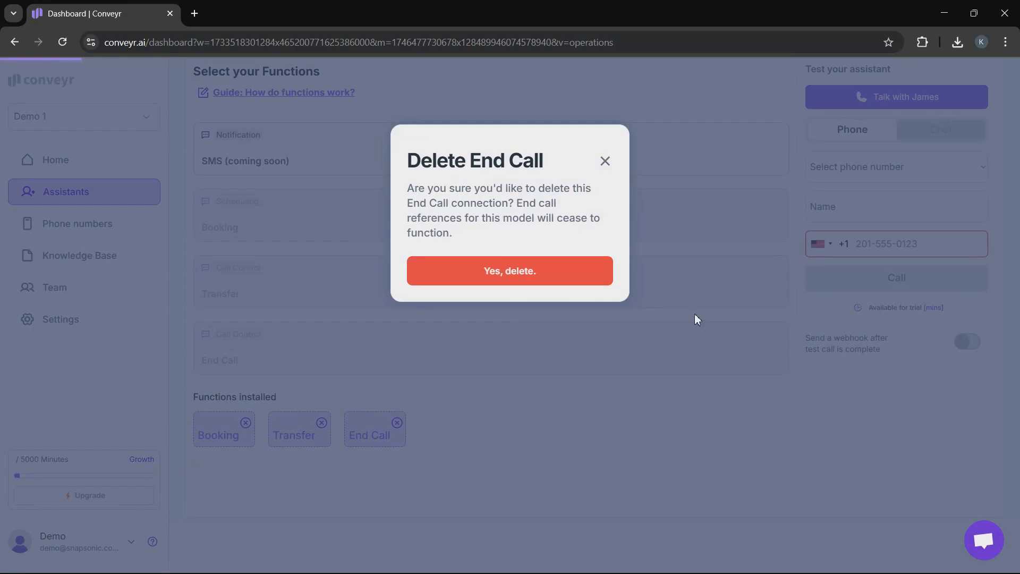
left_click(457, 277)
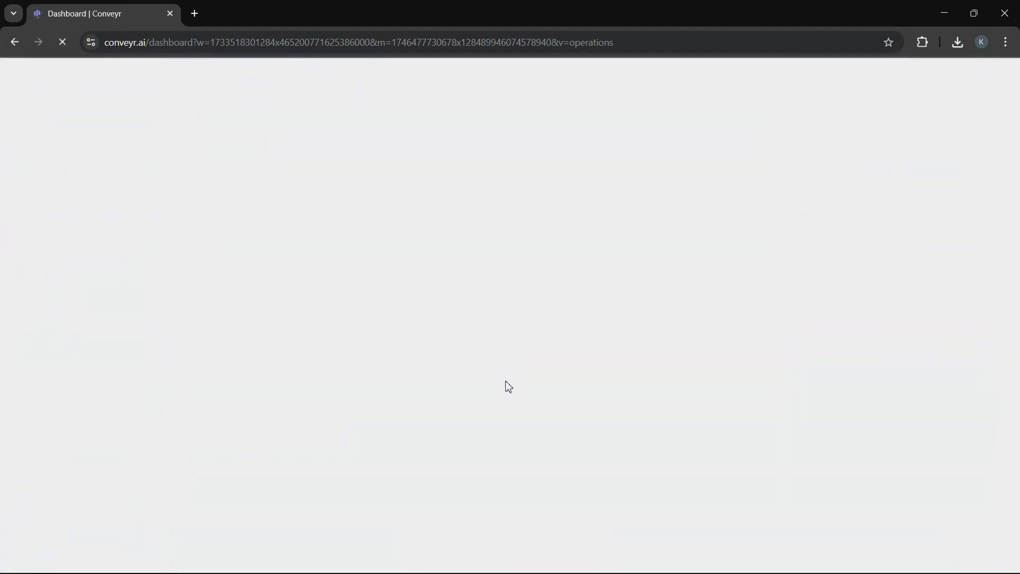
Review the phone numbers available for deploying the assistant without choosing one, and view its analytics.
left_click(433, 199)
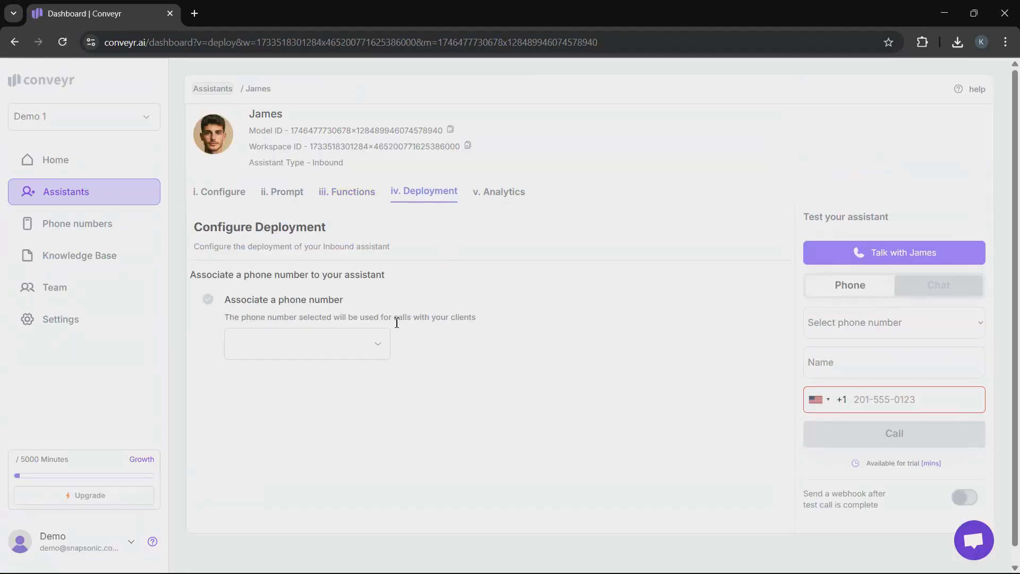
left_click(368, 343)
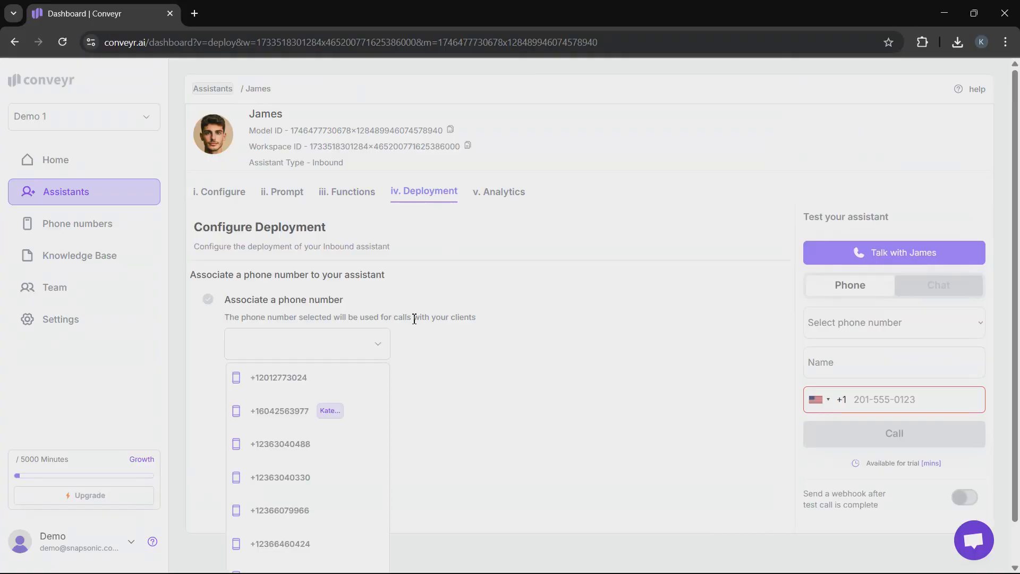
scroll(369, 338, "down", 1)
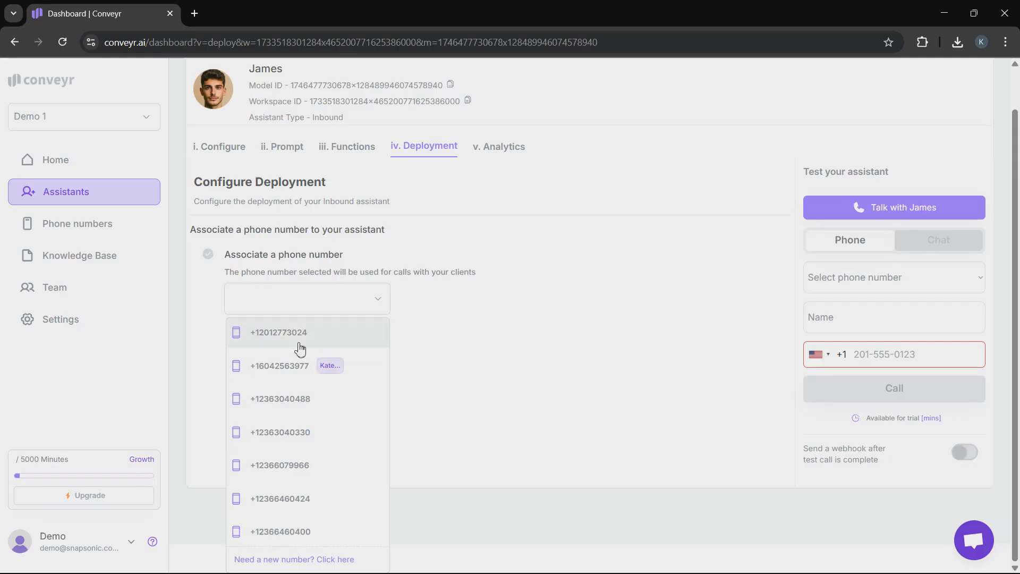
left_click(356, 297)
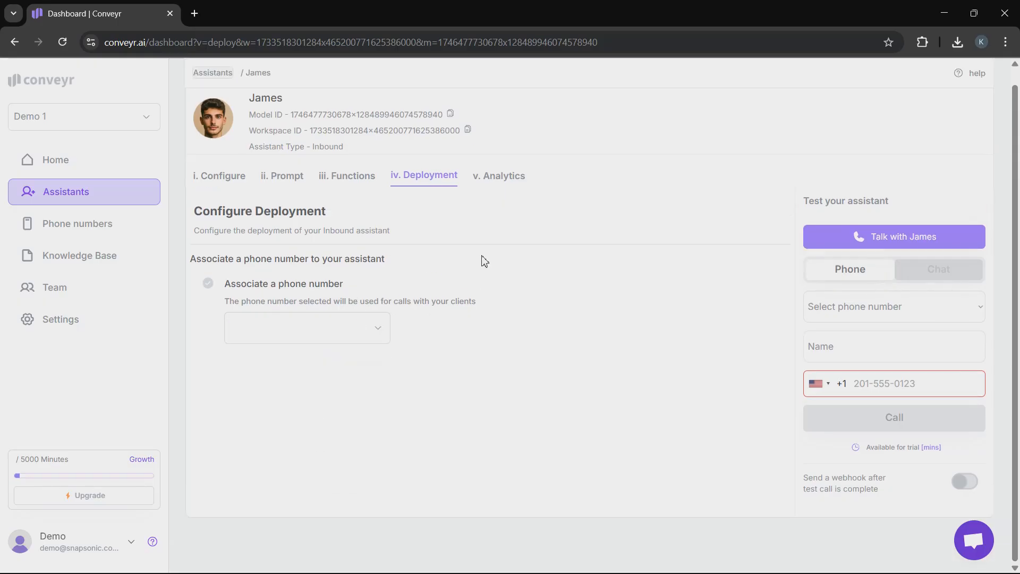
left_click(498, 177)
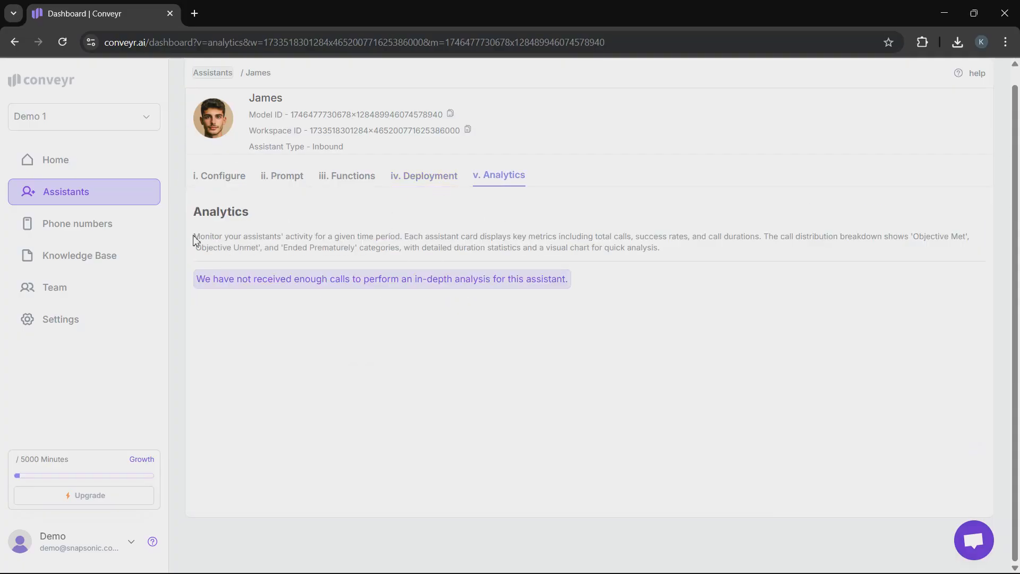
Return to the deployment settings and examine the phone number, name and recipient fields for a test call.
left_click(441, 177)
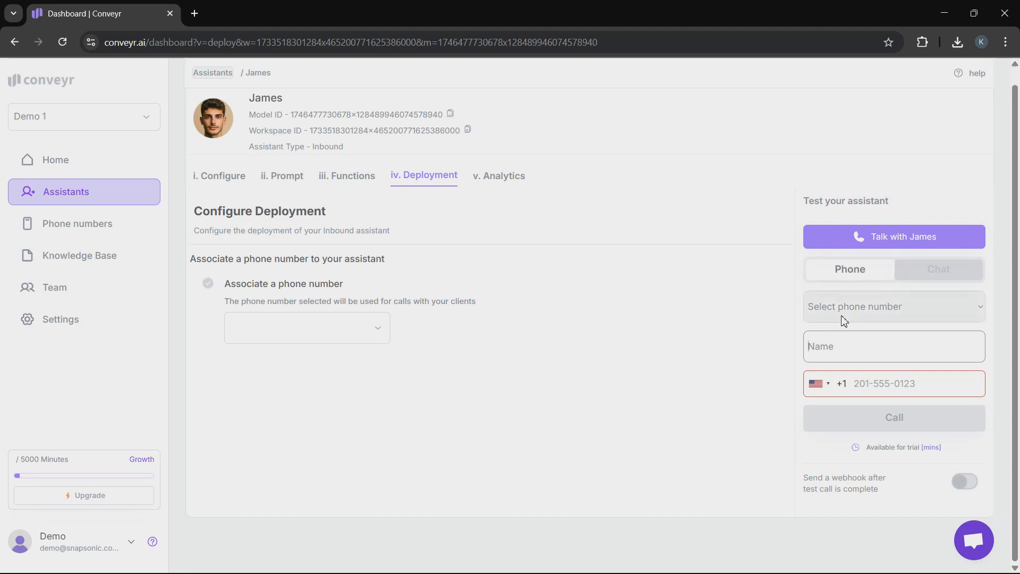
left_click(875, 307)
left_click(877, 307)
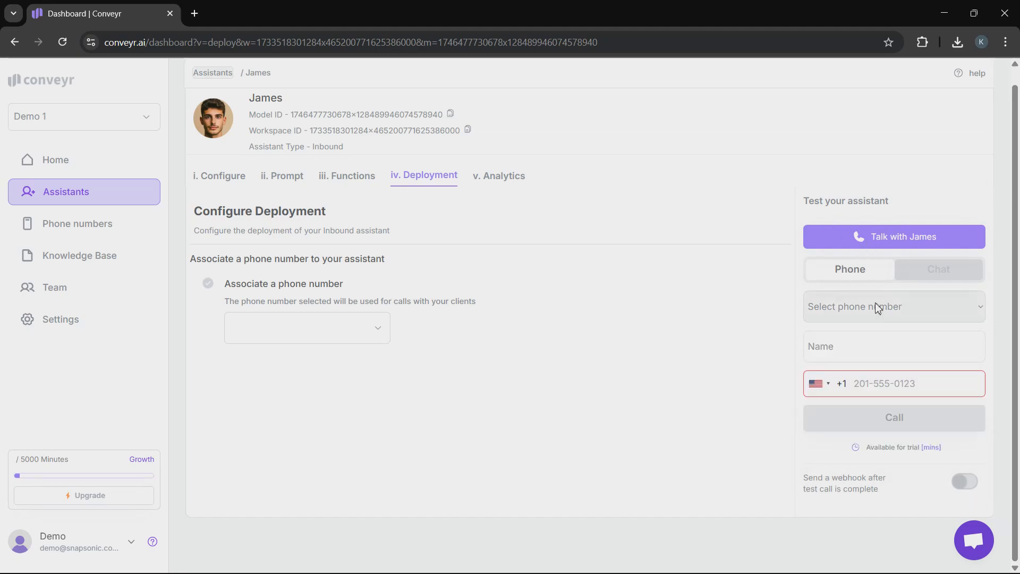
left_click(852, 350)
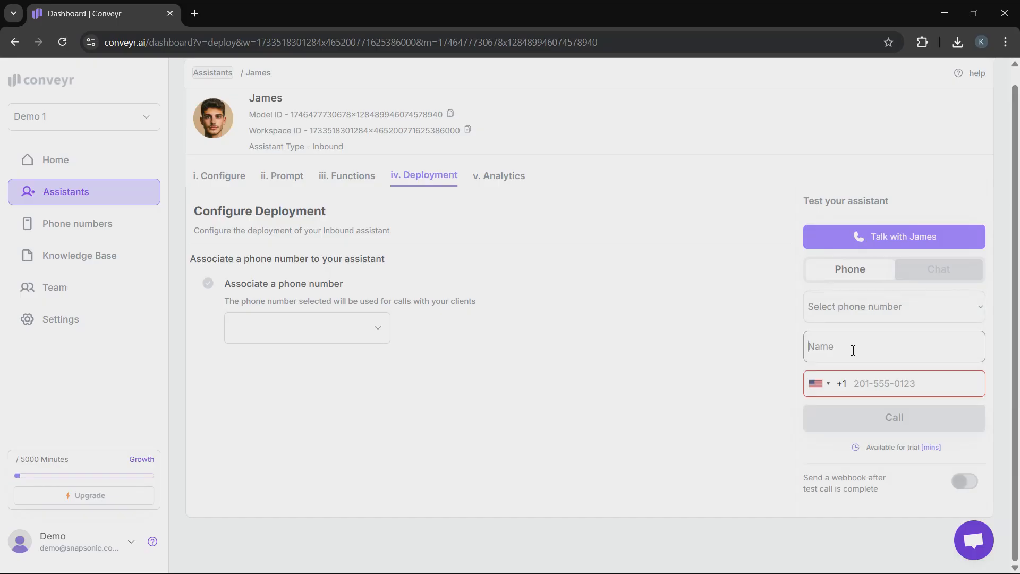
left_click(867, 382)
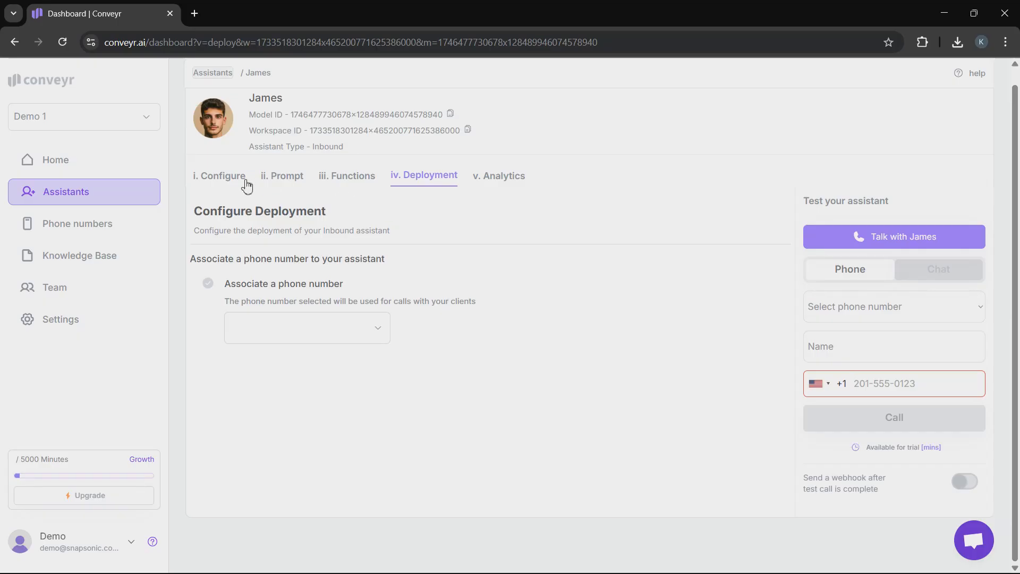
Reopen the assistant's prompt and review its guidelines.
left_click(285, 180)
scroll(535, 441, "down", 2)
scroll(535, 441, "up", 2)
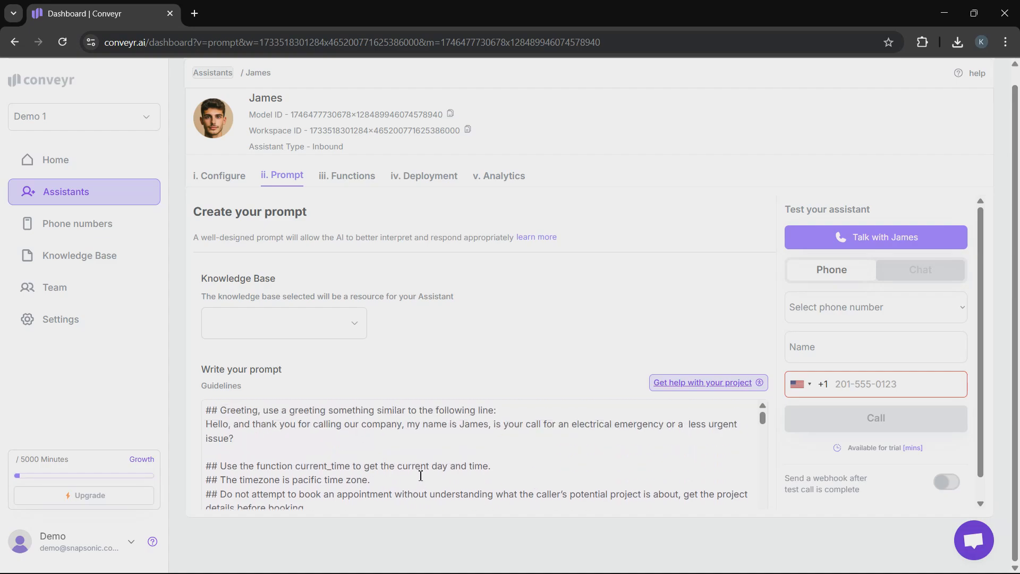